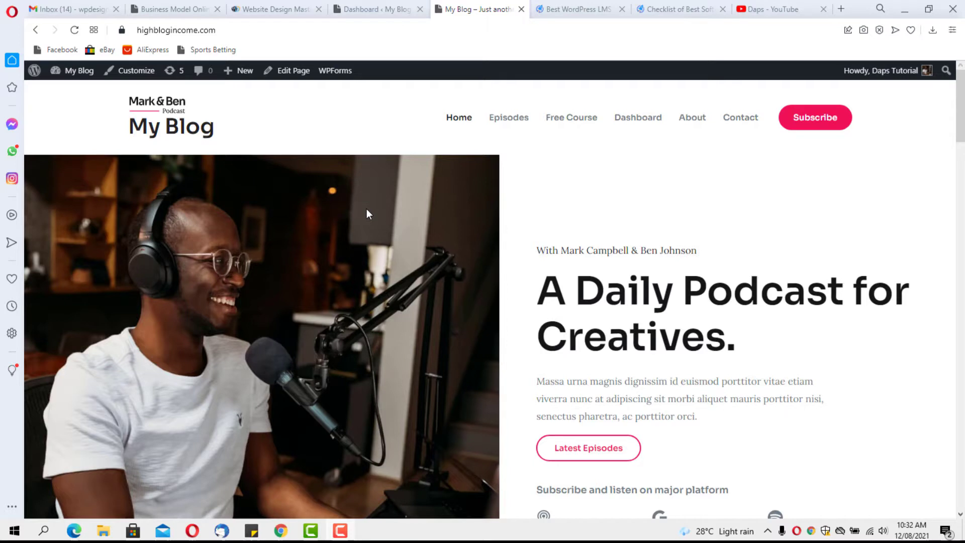
# Step: Load the Free Course page from the site navigation, its address still containing index.php
pyautogui.click(564, 121)
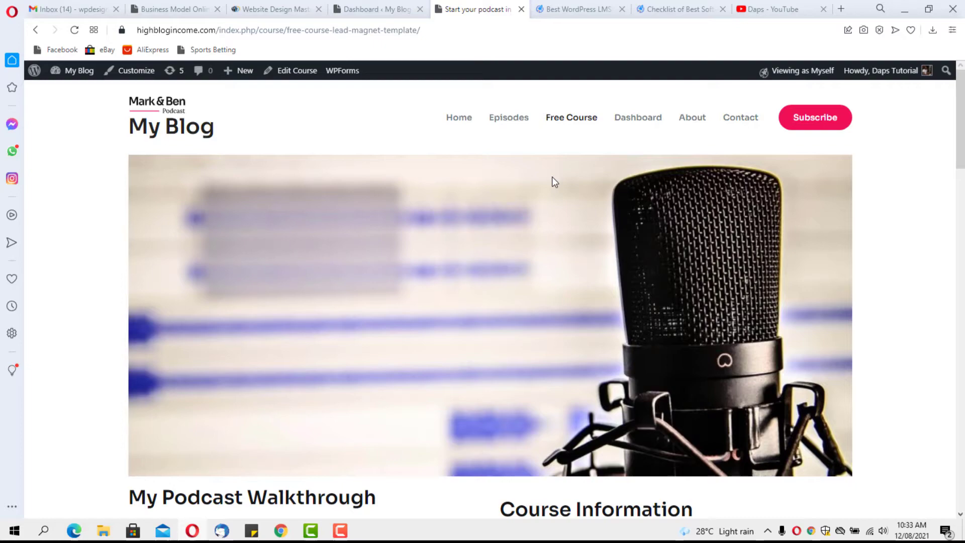
pyautogui.scroll(-2, 552, 182)
pyautogui.scroll(-5, 552, 182)
pyautogui.scroll(-1, 553, 178)
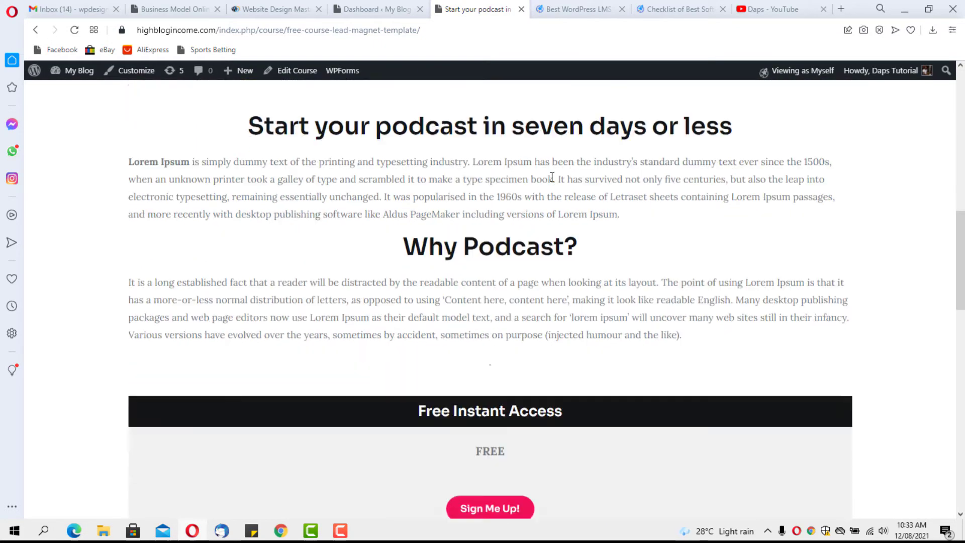
pyautogui.scroll(-3, 552, 178)
pyautogui.scroll(-5, 552, 178)
pyautogui.scroll(4, 552, 176)
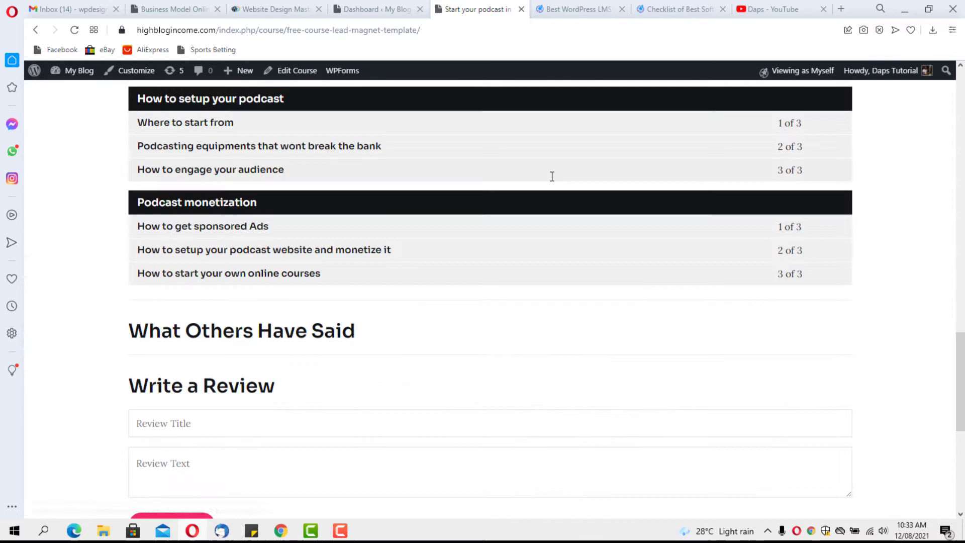
pyautogui.scroll(3, 552, 176)
pyautogui.scroll(3, 552, 179)
pyautogui.scroll(3, 552, 180)
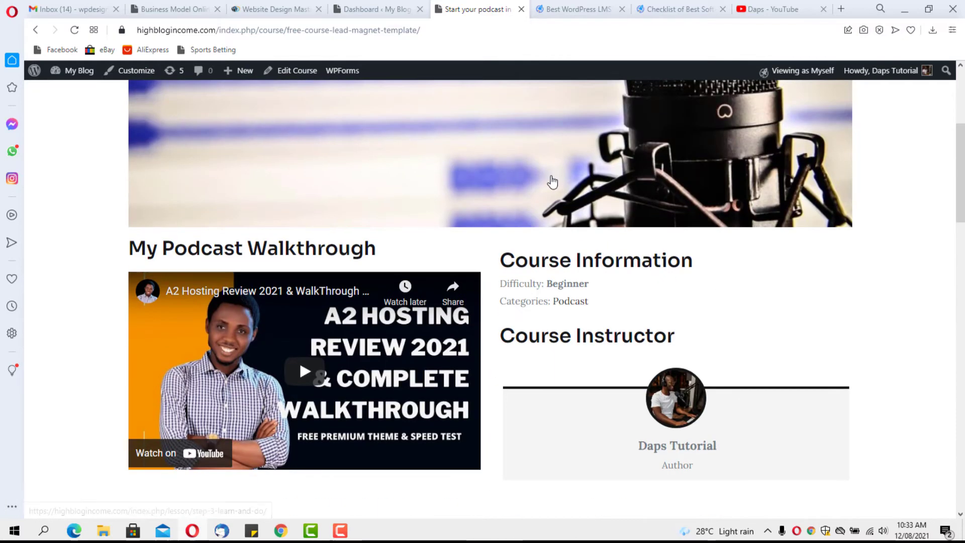
pyautogui.scroll(1, 552, 182)
pyautogui.scroll(2, 551, 181)
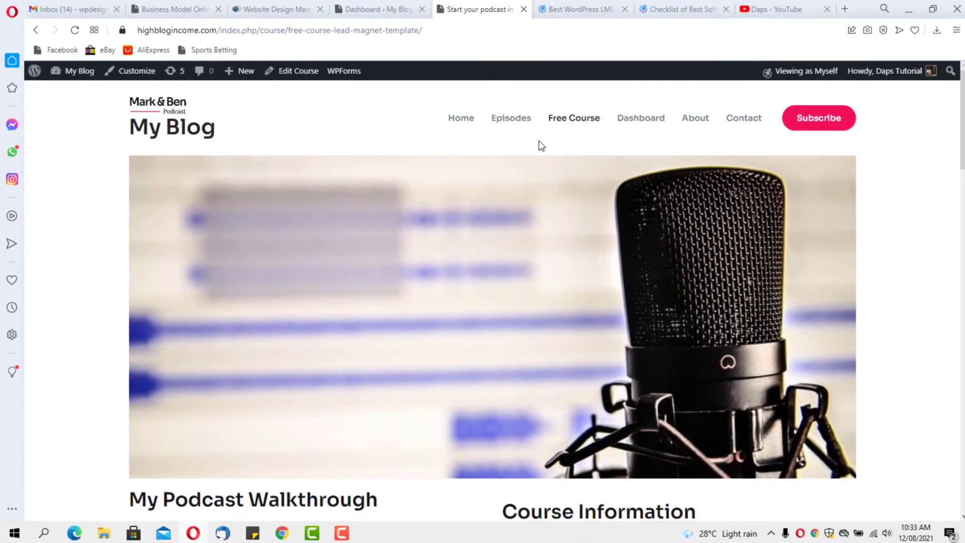
pyautogui.click(692, 121)
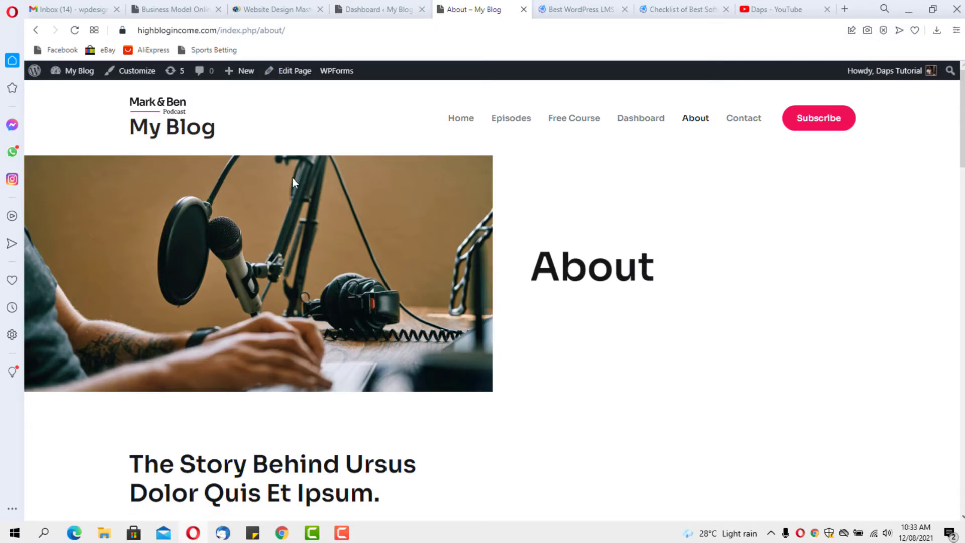
pyautogui.click(581, 120)
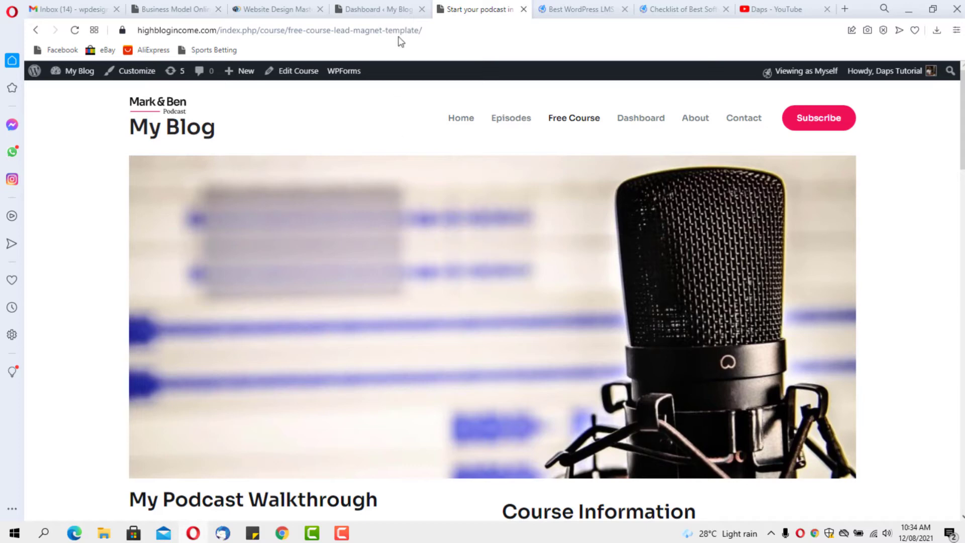
# Step: Bring up the site's WordPress admin dashboard in the other browser tab
pyautogui.click(381, 11)
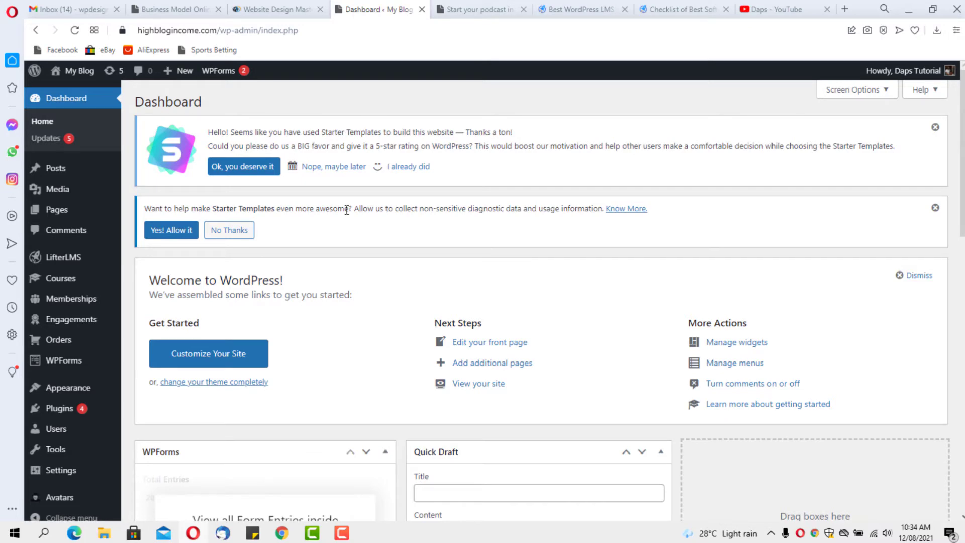
pyautogui.scroll(-3, 150, 384)
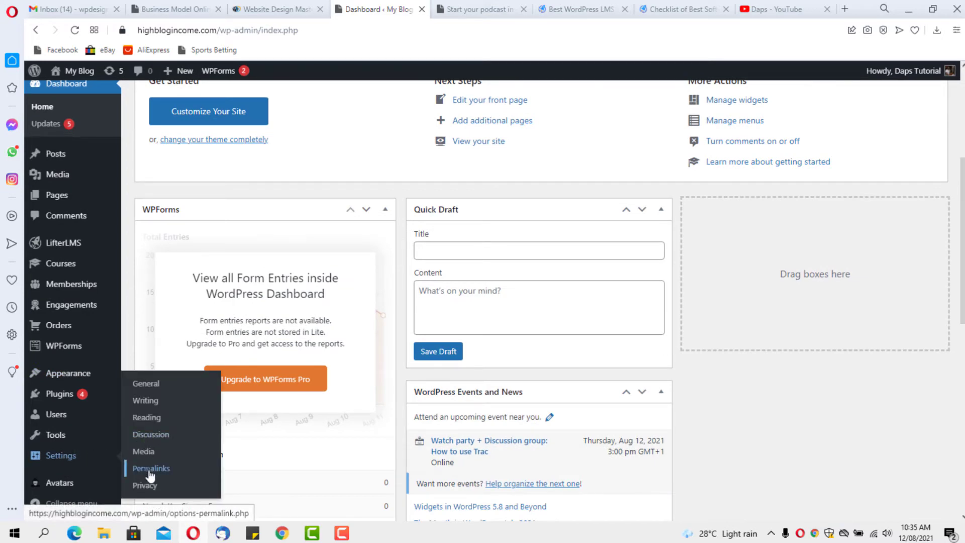
# Step: Go to Settings > Permalinks, where the custom structure still begins with index.php
pyautogui.click(150, 472)
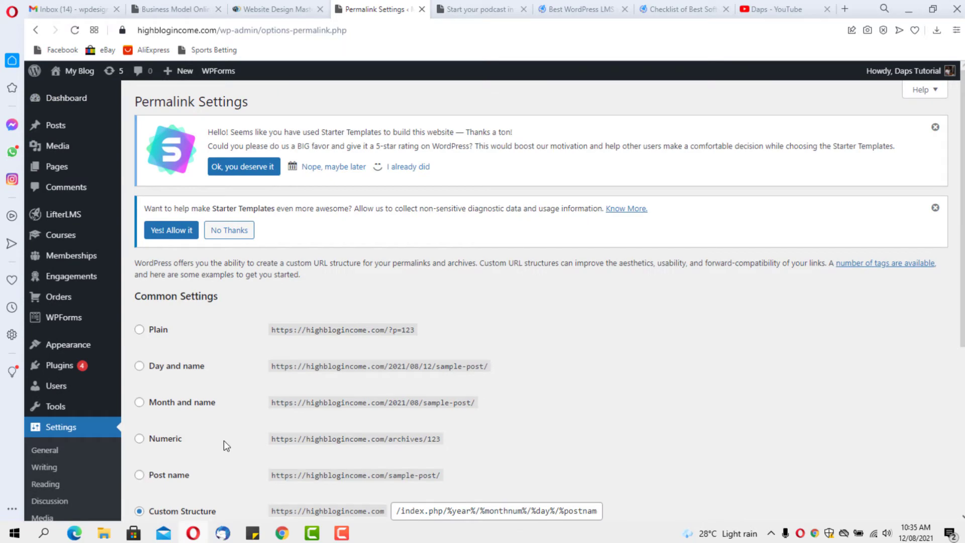
pyautogui.scroll(-1, 873, 353)
pyautogui.scroll(-3, 873, 353)
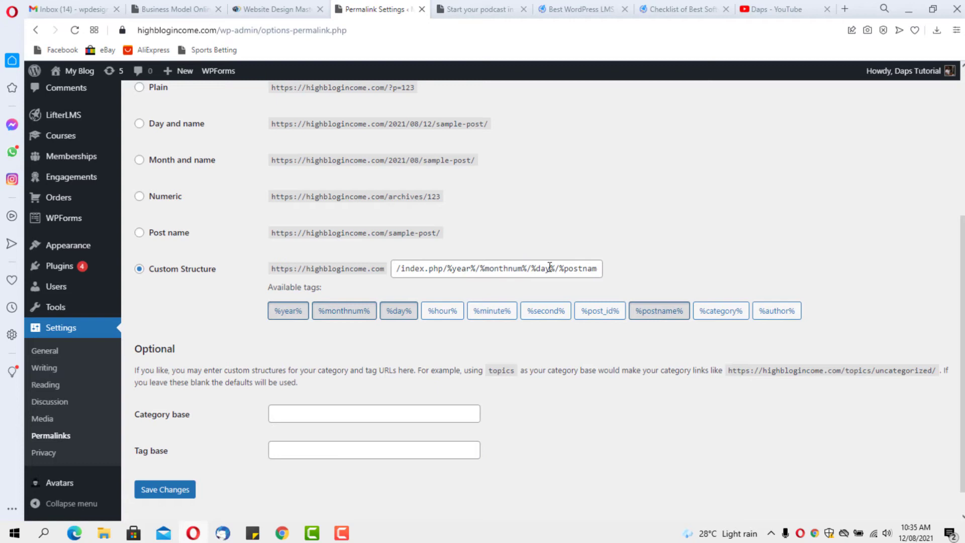
pyautogui.scroll(1, 558, 273)
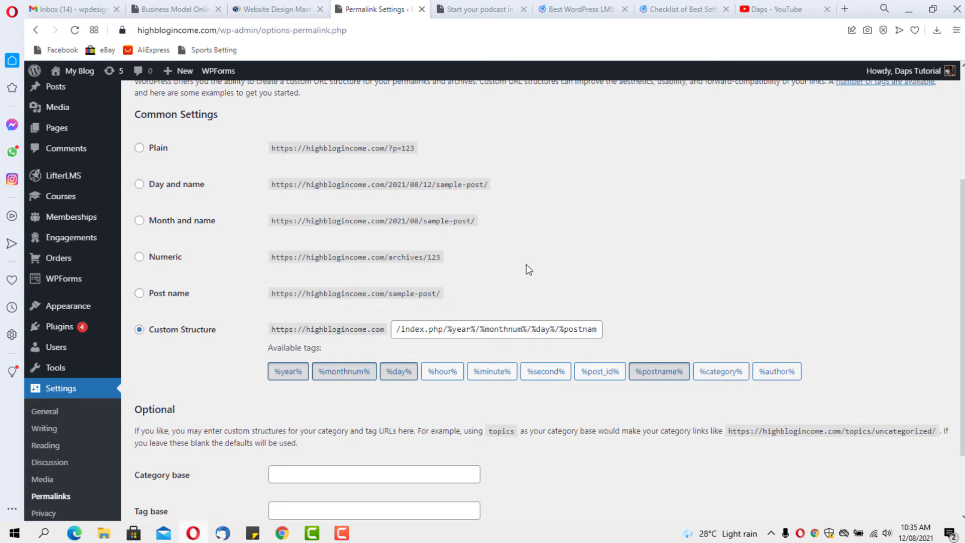
# Step: Set the permalink structure to Post name and save the changes
pyautogui.click(139, 295)
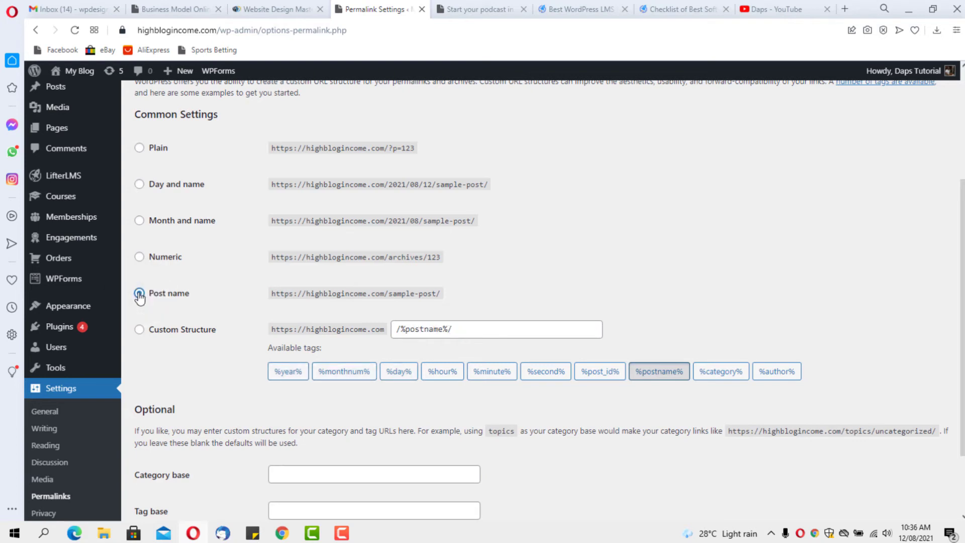
pyautogui.scroll(-2, 140, 295)
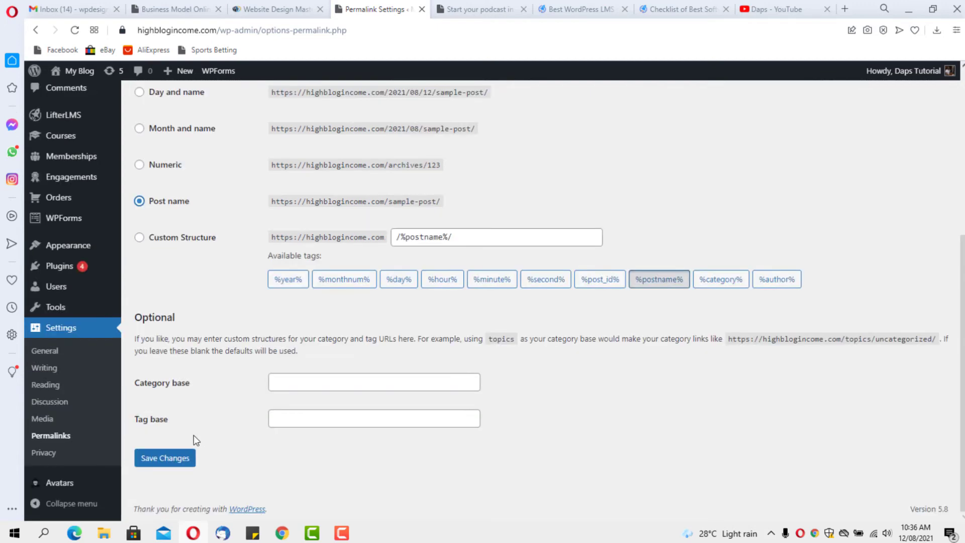
pyautogui.click(171, 465)
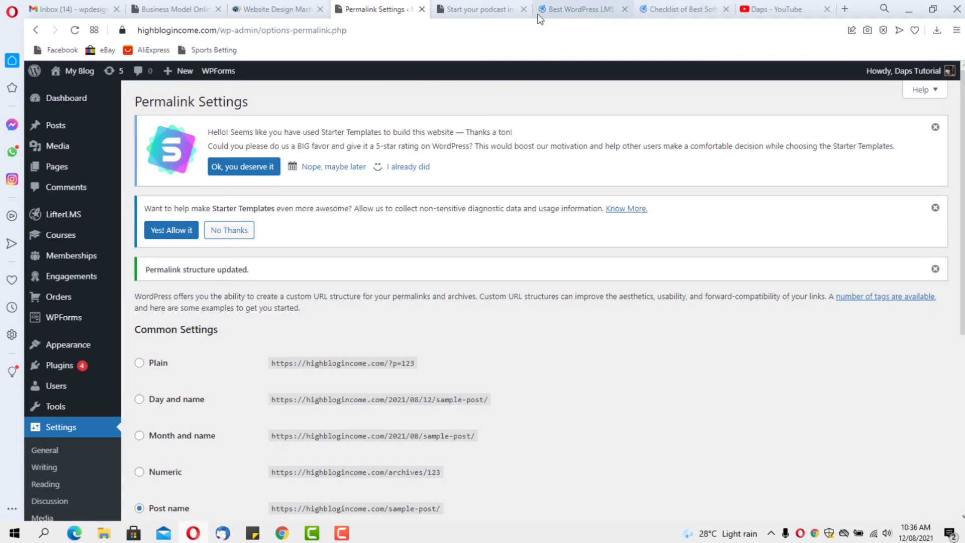
# Step: Return to the course tab and reload Free Course via Home, now at /course/free-course-lead-magnet-template/ without index.php
pyautogui.click(489, 10)
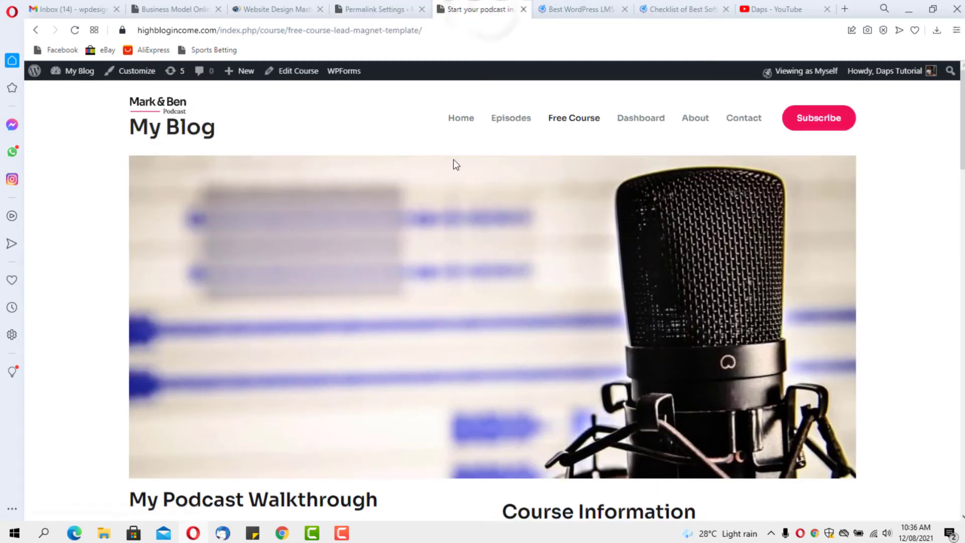
pyautogui.click(461, 119)
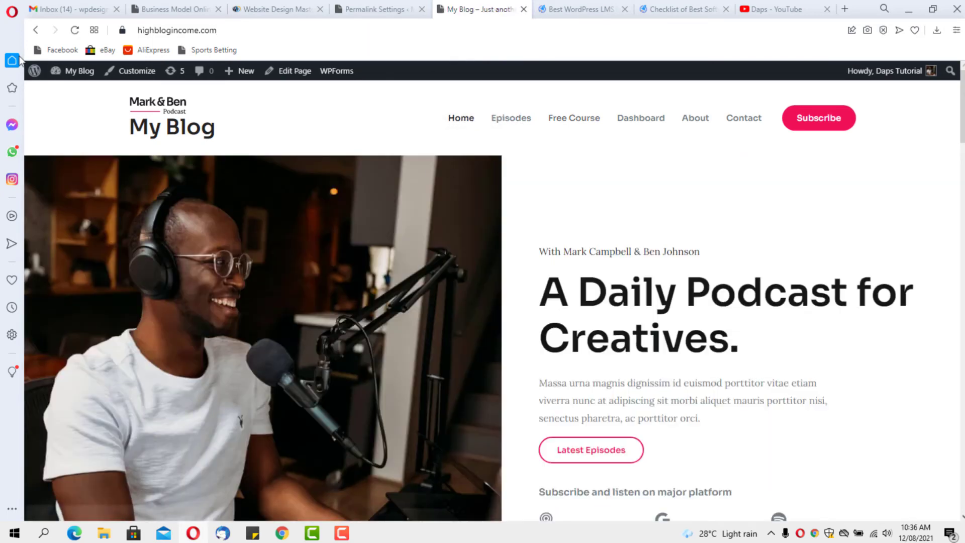
pyautogui.click(578, 120)
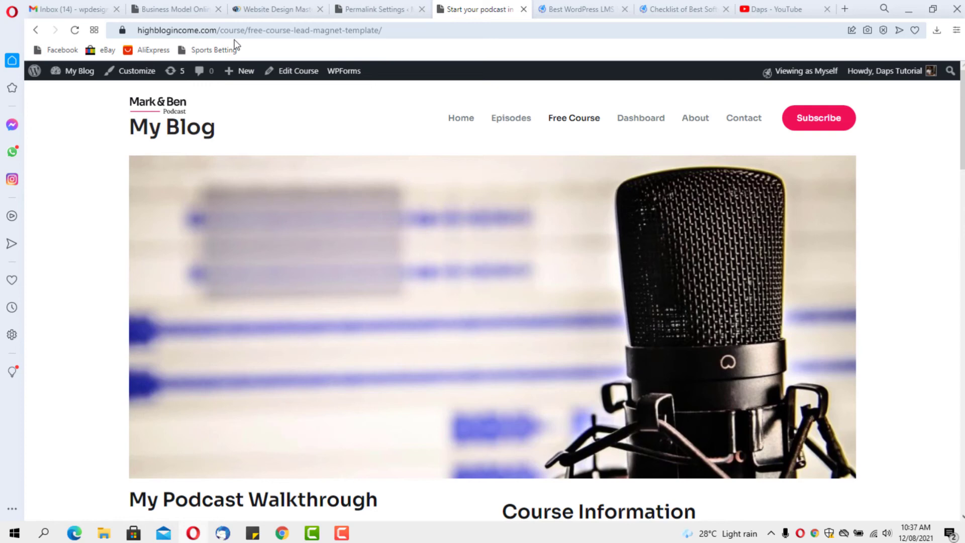
pyautogui.scroll(-5, 327, 90)
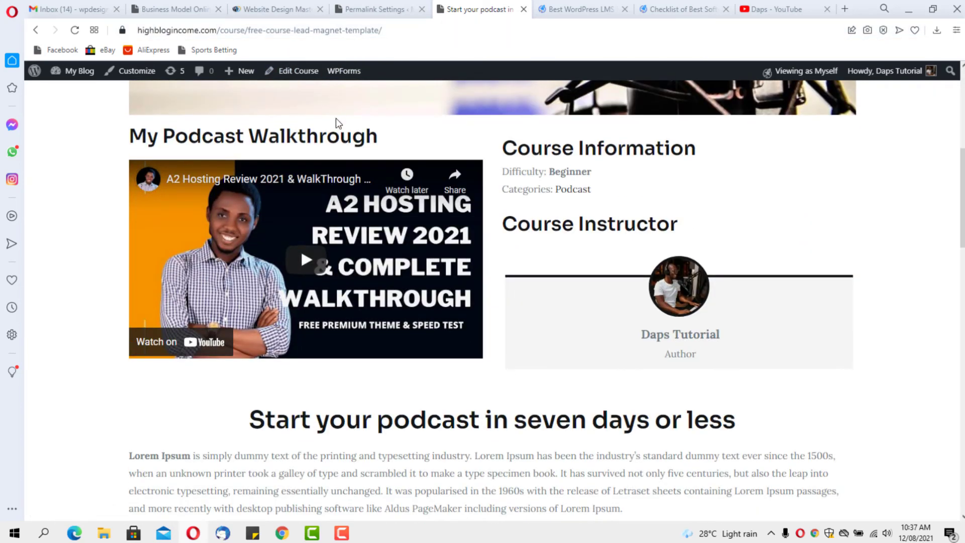
pyautogui.scroll(5, 343, 153)
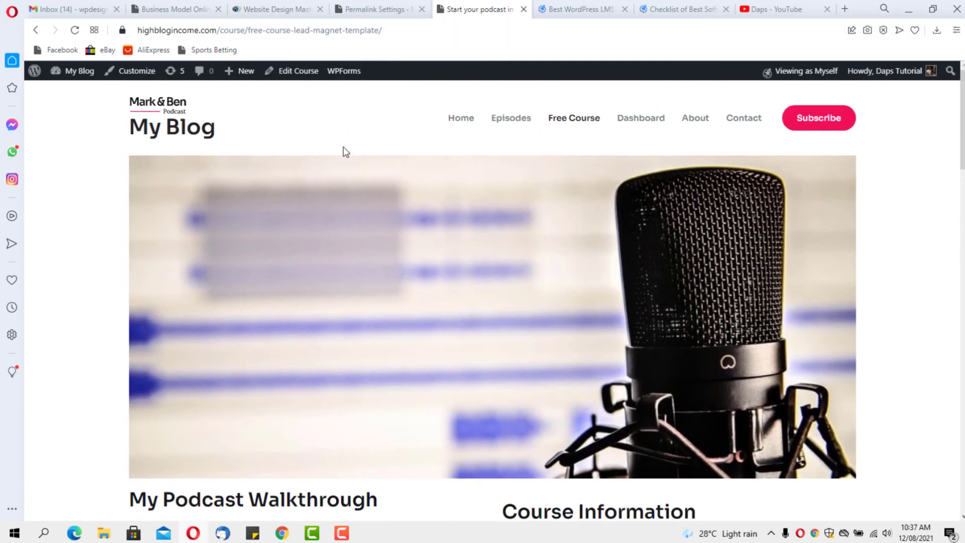